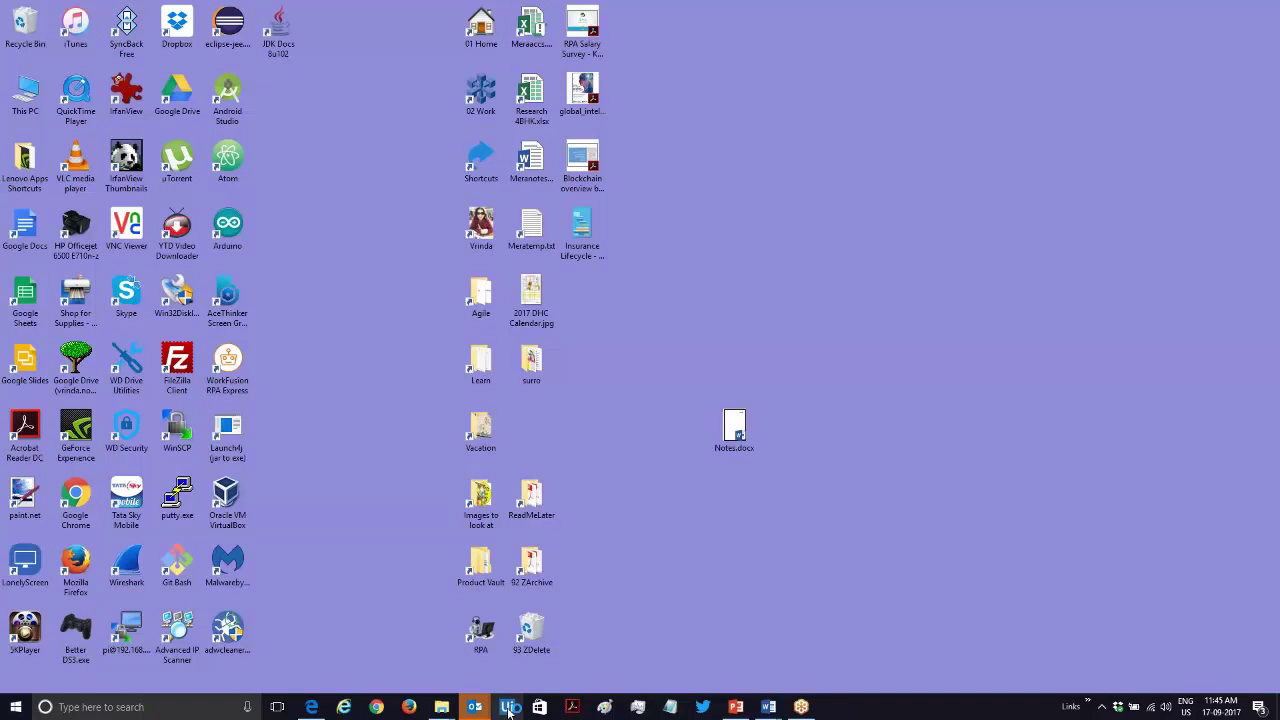
Launch UiPath Studio and continue with the free licensing option
click(509, 708)
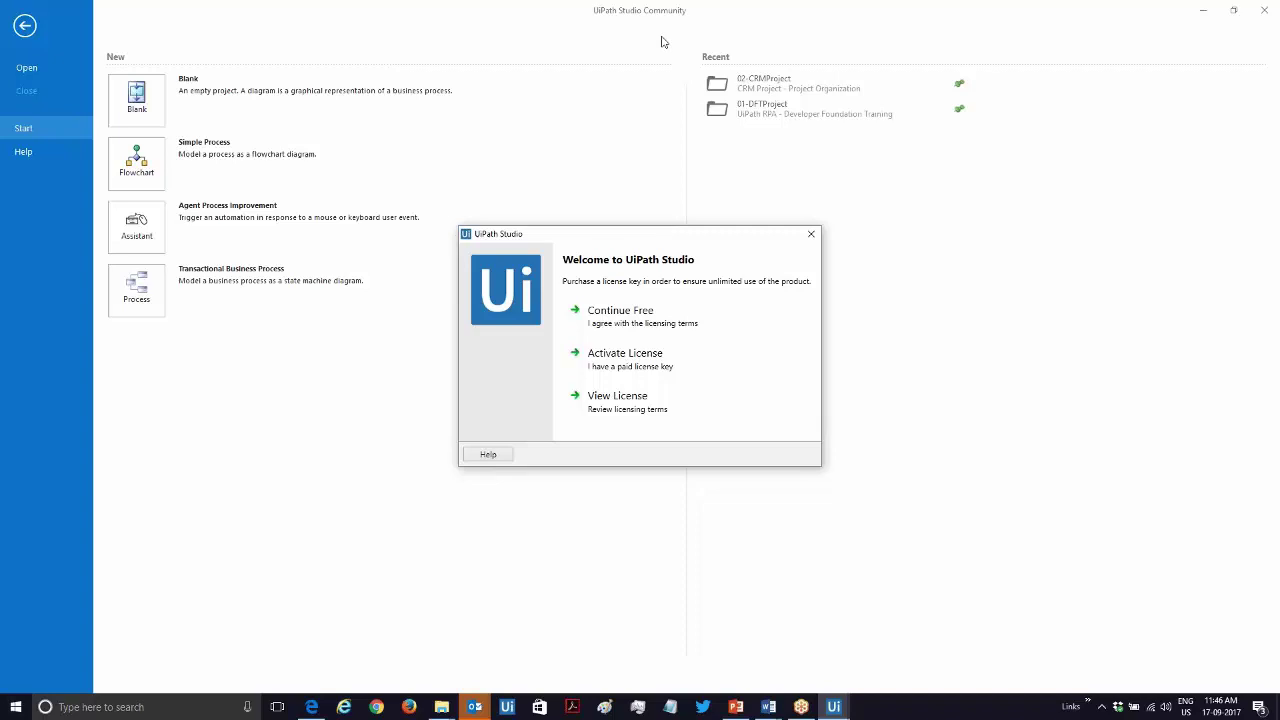
click(655, 321)
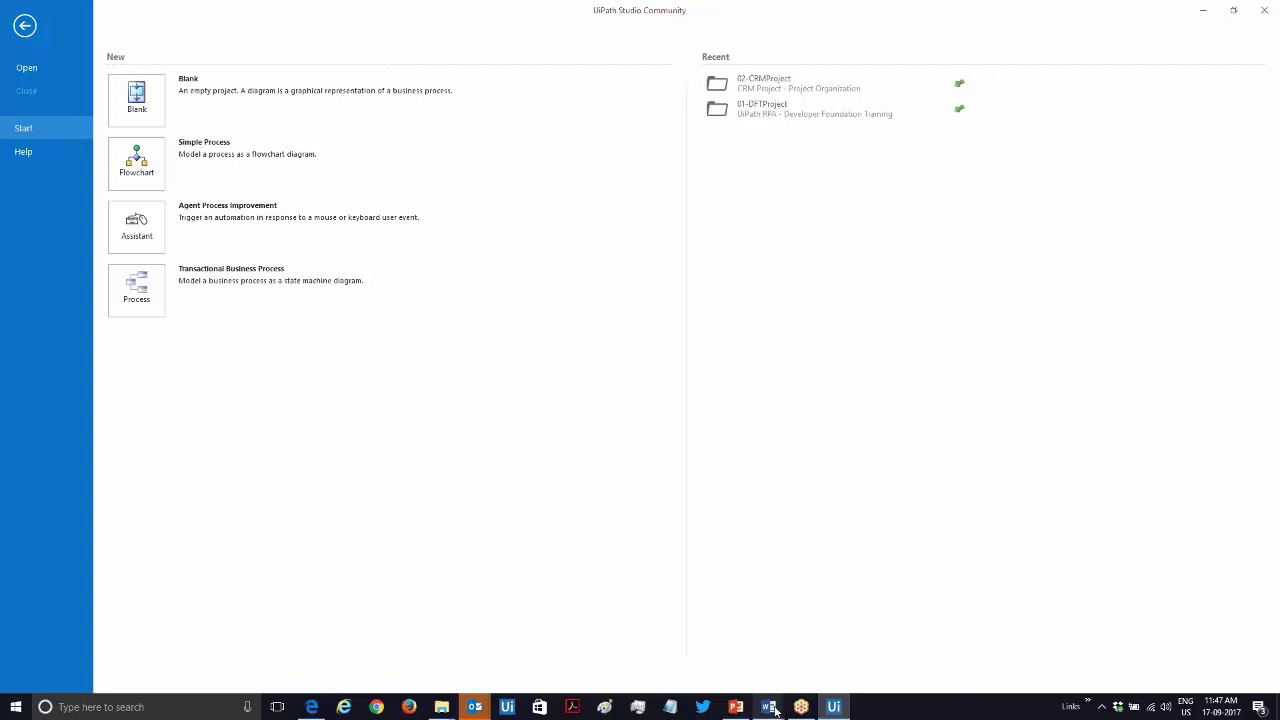
Switch to the Notes.docx document in Word and enter "UiPath Studio" and "UiPath Robot" on separate lines under the heading
mouse_move(775, 708)
click(910, 643)
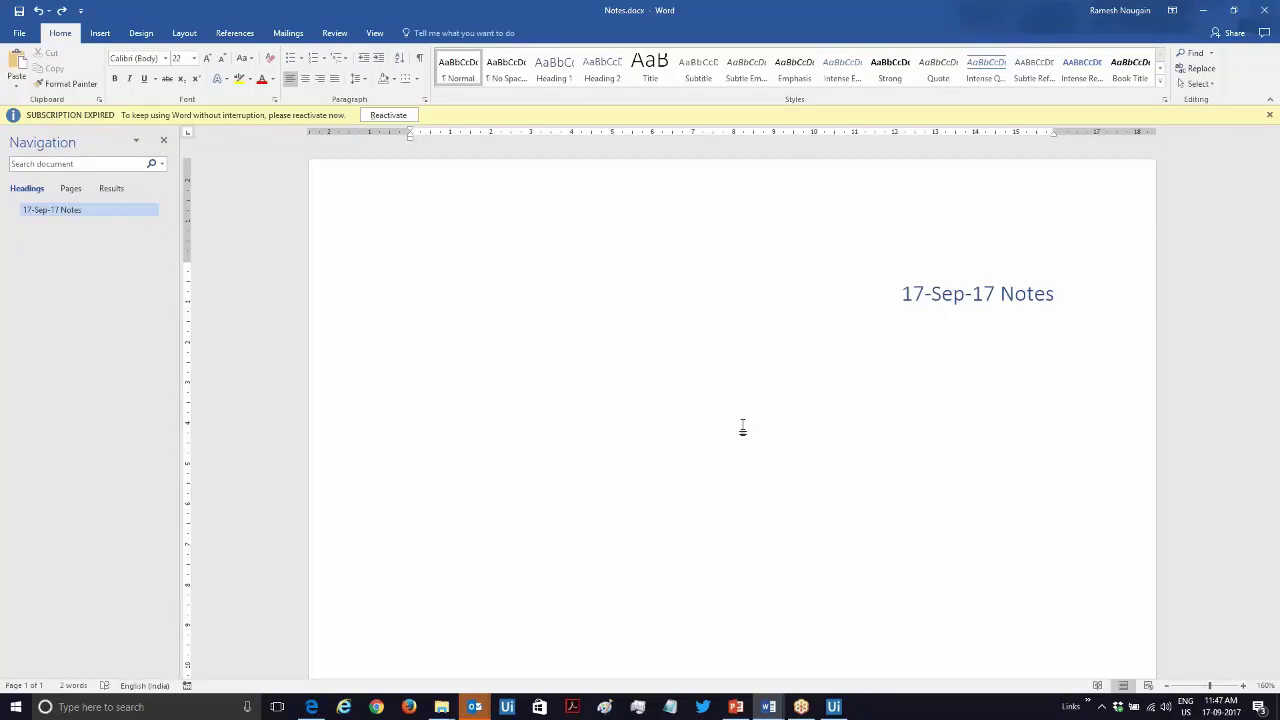
text(UiPath )
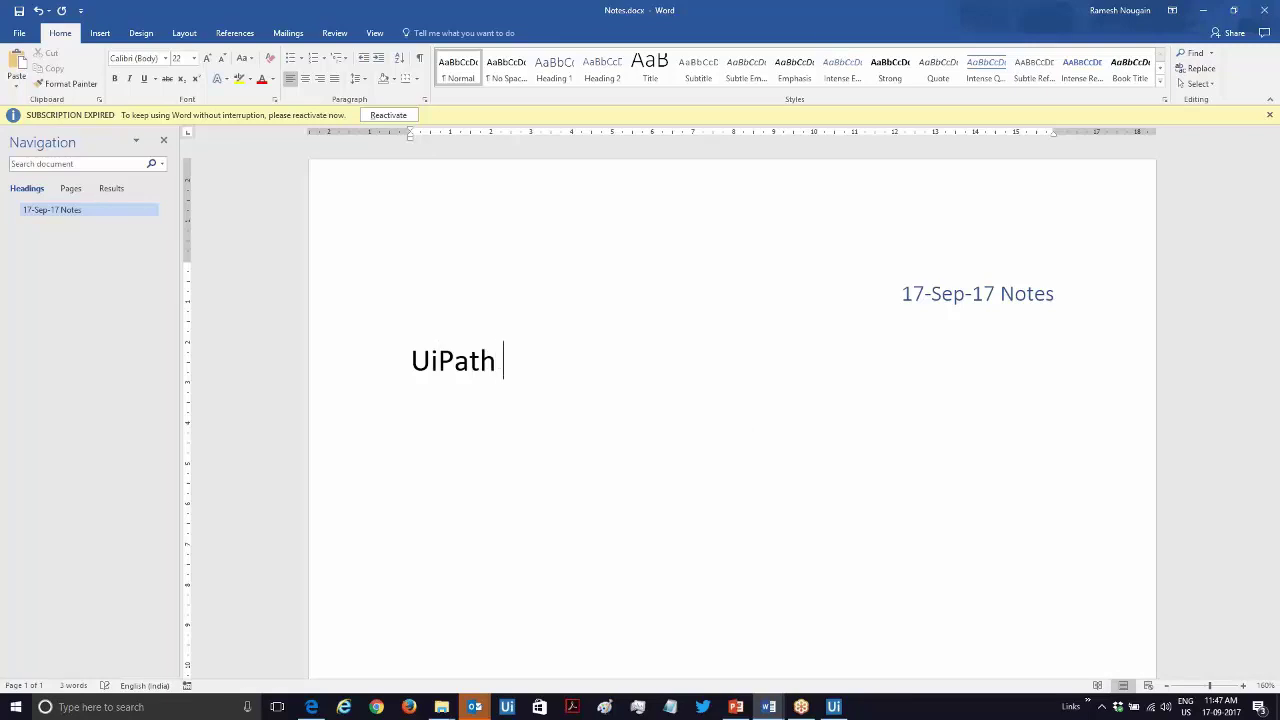
text(Sy)
key(BackSpace)
text(tudio)
key(Return)
text(Uip)
key(BackSpace)
text(P)
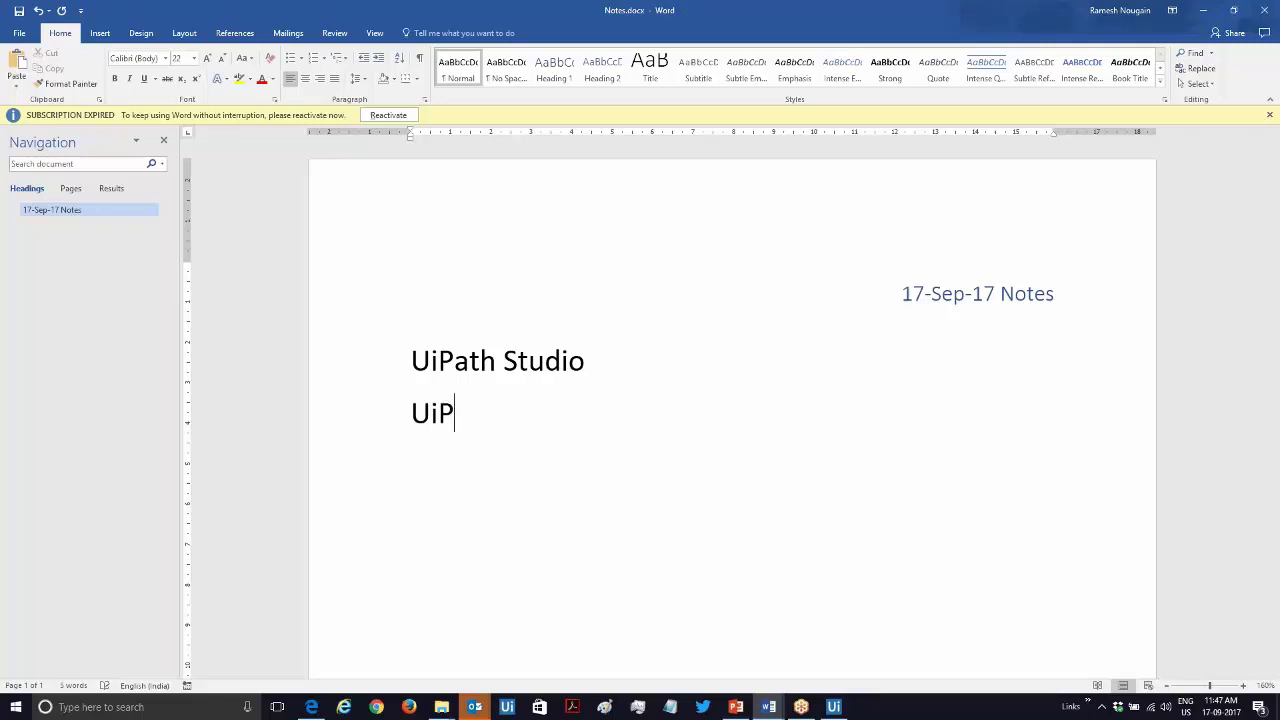
text(ath Robot)
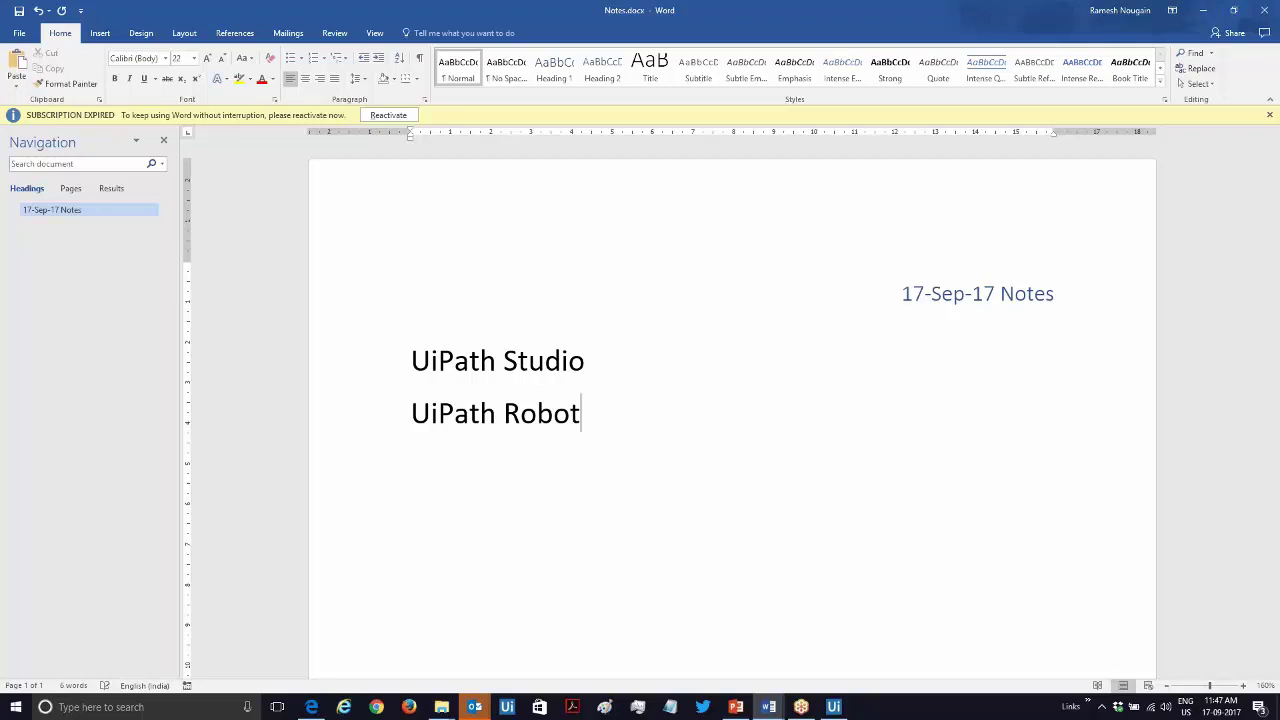
key(Return)
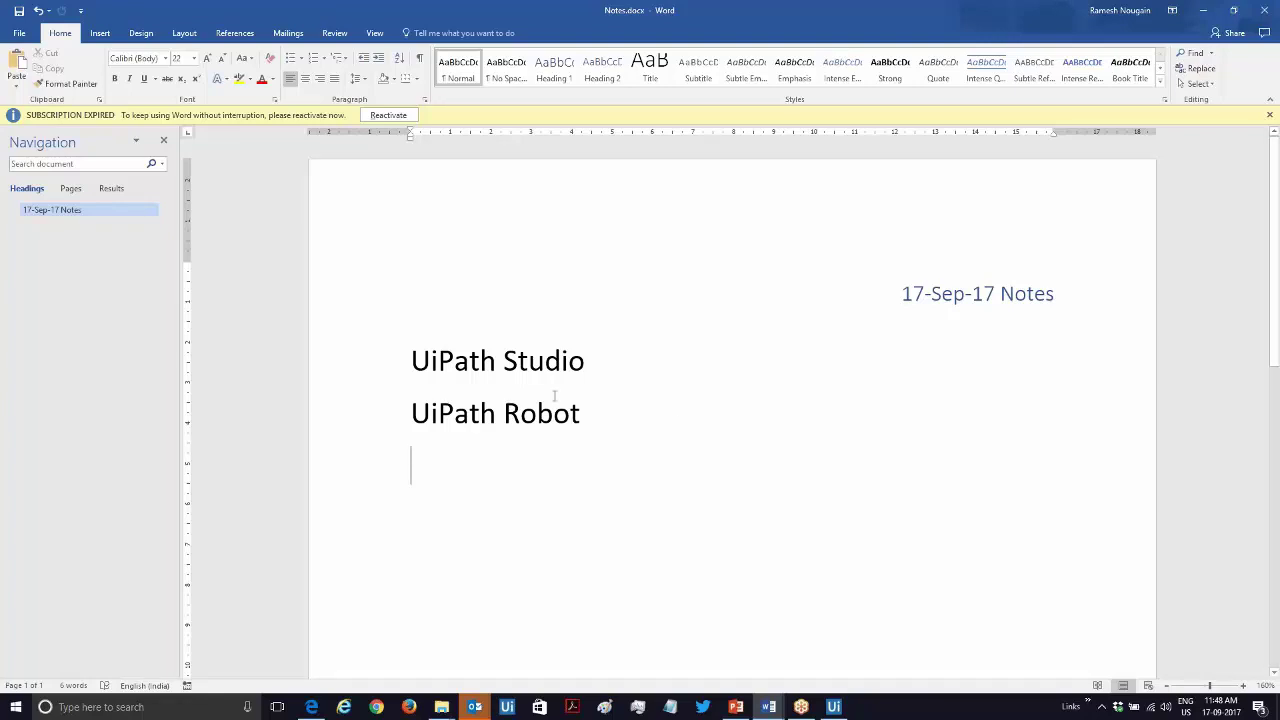
Add the description "– Workflow / Process Modeller" after "UiPath Studio"
drag(413, 362, 572, 368)
click(620, 368)
text(- )
text(Workf)
text(low)
text( / Process)
text( Modeller)
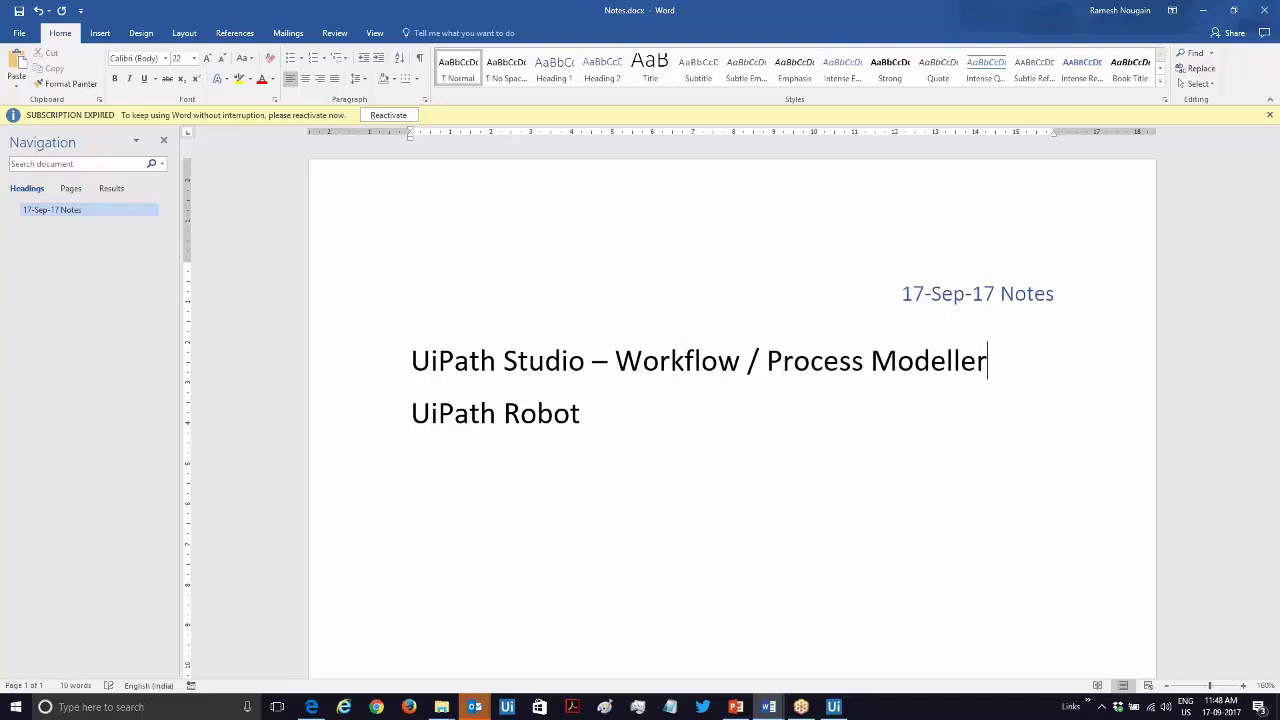
Add the description "– Runtime Bot executing w/f" after "UiPath Robot"
click(581, 413)
text(-)
text( Runti)
text(me )
text(Bot)
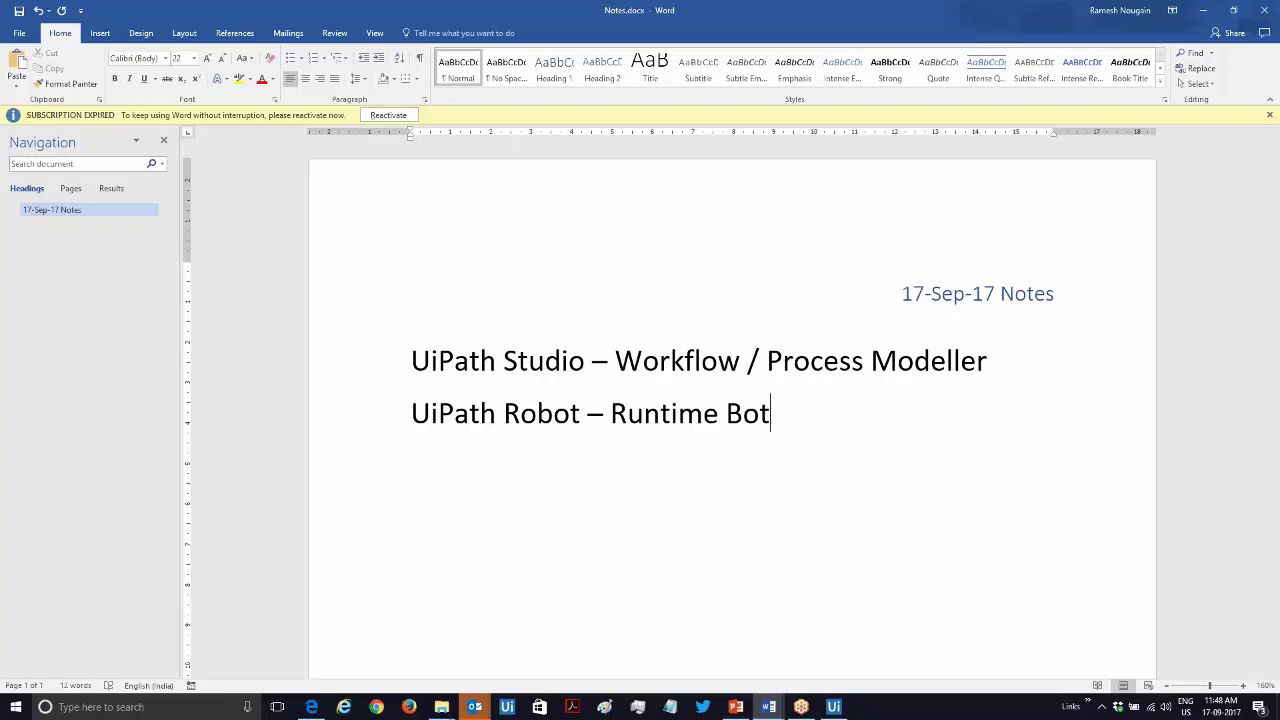
text(executing q/)
key(BackSpace)
key(BackSpace)
text(w/f)
key(Return)
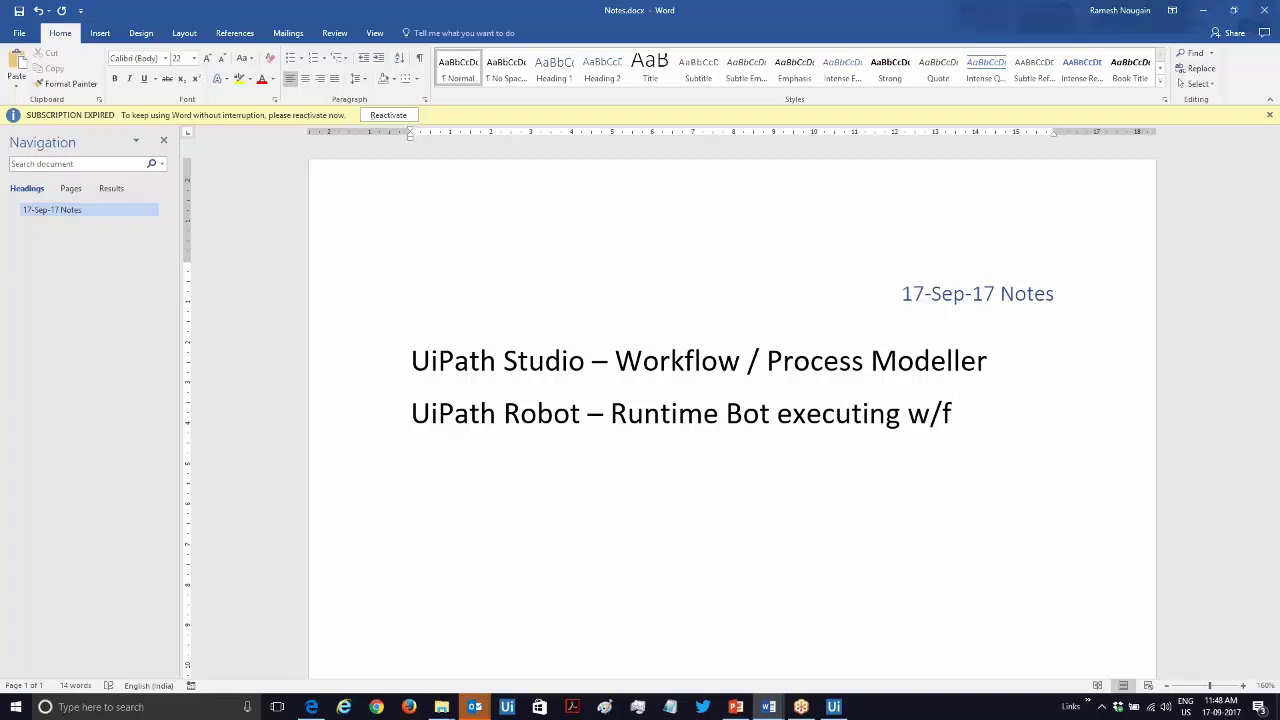
Enter "UiPath Server (Orchestrator)" as the third line of the notes
text(UiPath Server (Ora)
key(BackSpace)
text(chestrator))
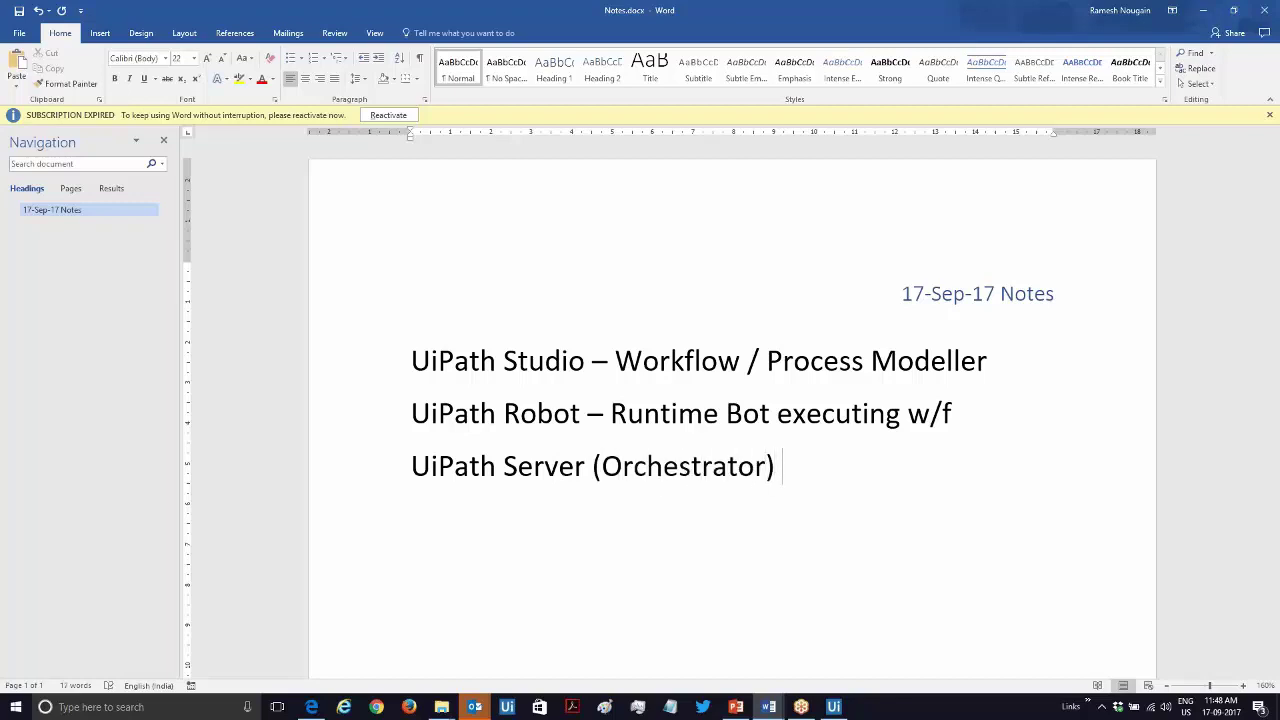